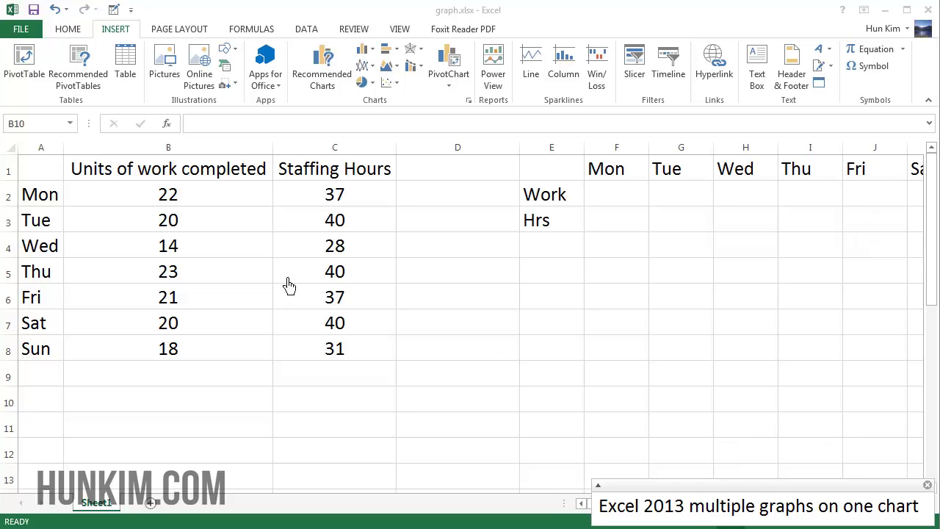
# Select the table A1:C8 and preview it as a Combo chart under All Charts in Recommended Charts
pyautogui.click(51, 179)
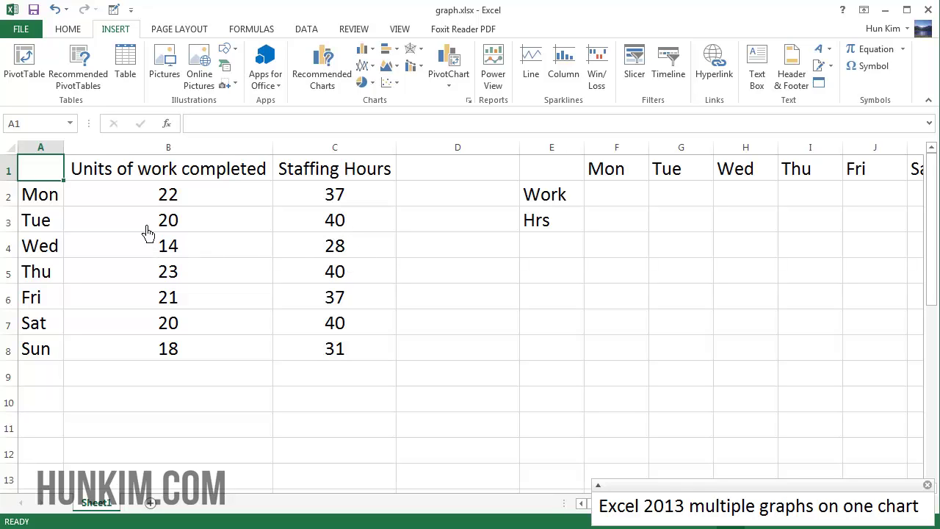
pyautogui.click(136, 202)
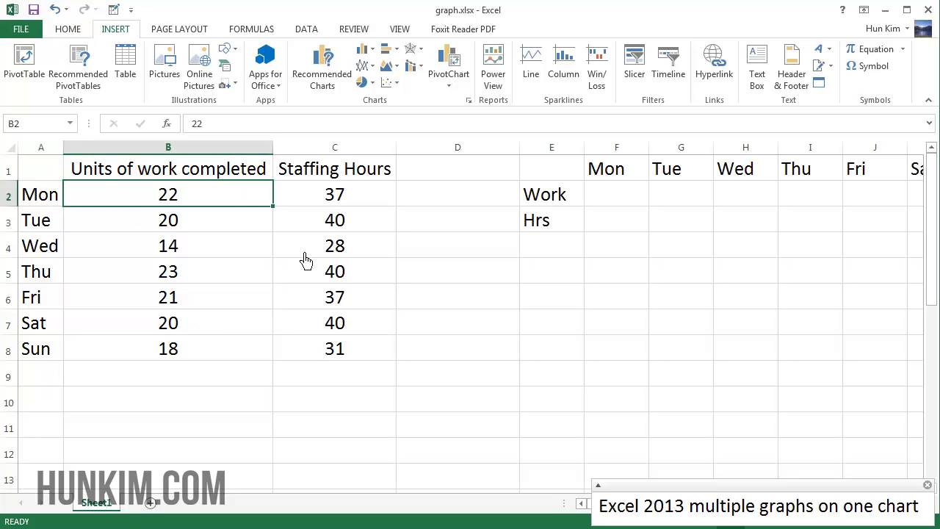
pyautogui.moveTo(58, 184); pyautogui.dragTo(348, 357)
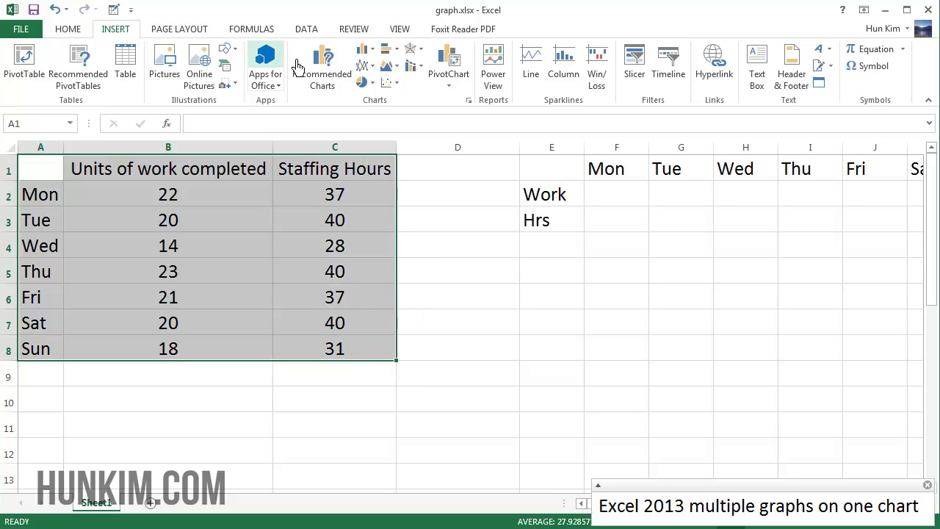
pyautogui.click(333, 82)
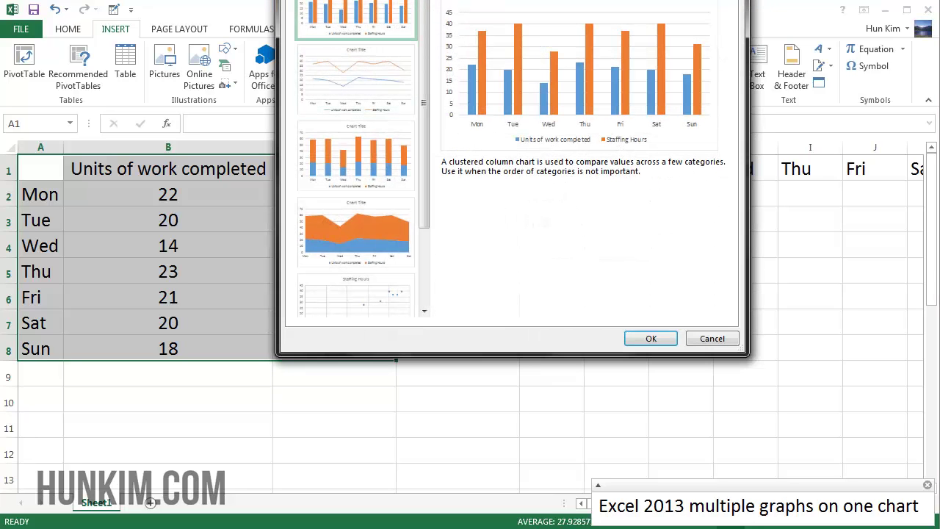
pyautogui.hotkey('ctrl', 'Tab')
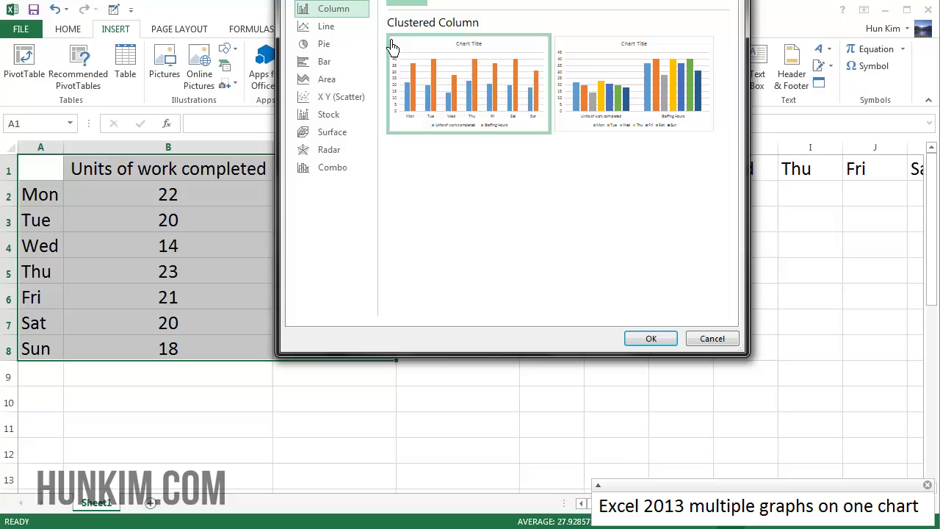
pyautogui.click(345, 174)
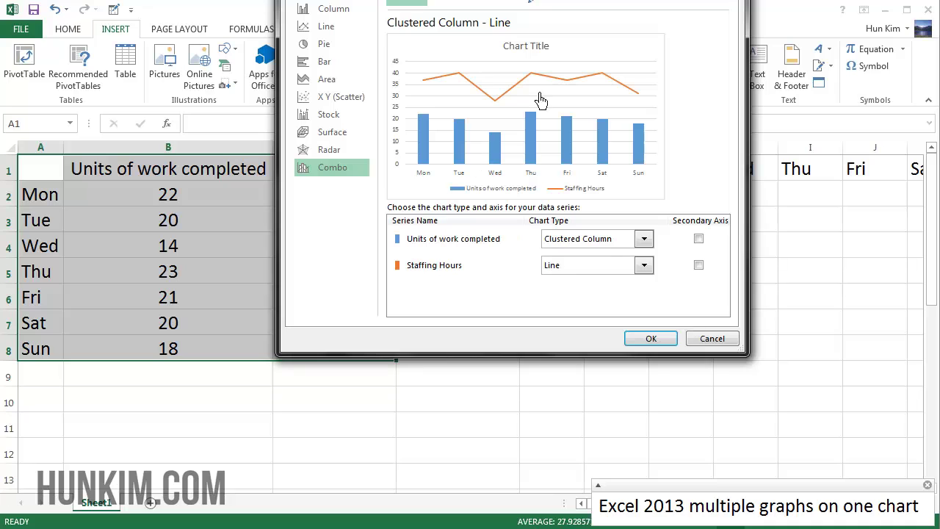
# Insert the Clustered Column - Line combo chart, move it up over the table and enlarge it
pyautogui.click(664, 343)
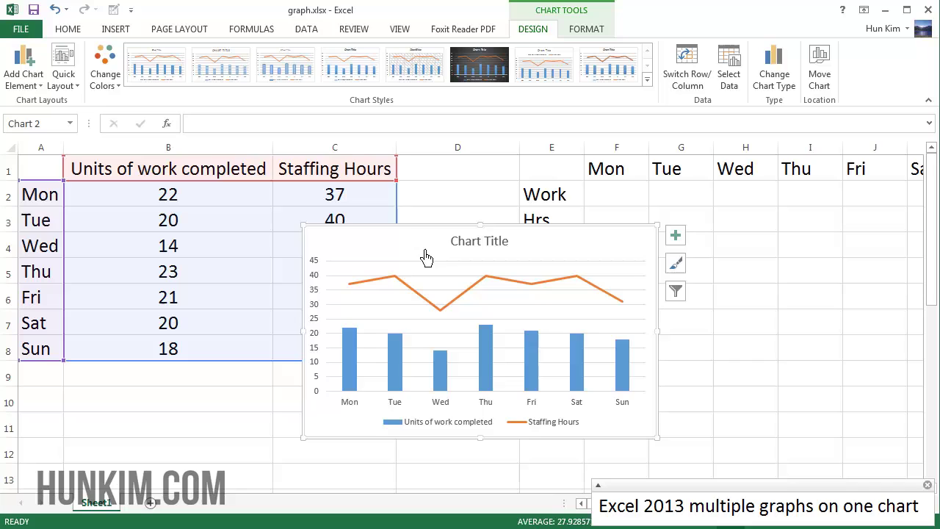
pyautogui.moveTo(426, 257); pyautogui.dragTo(384, 177)
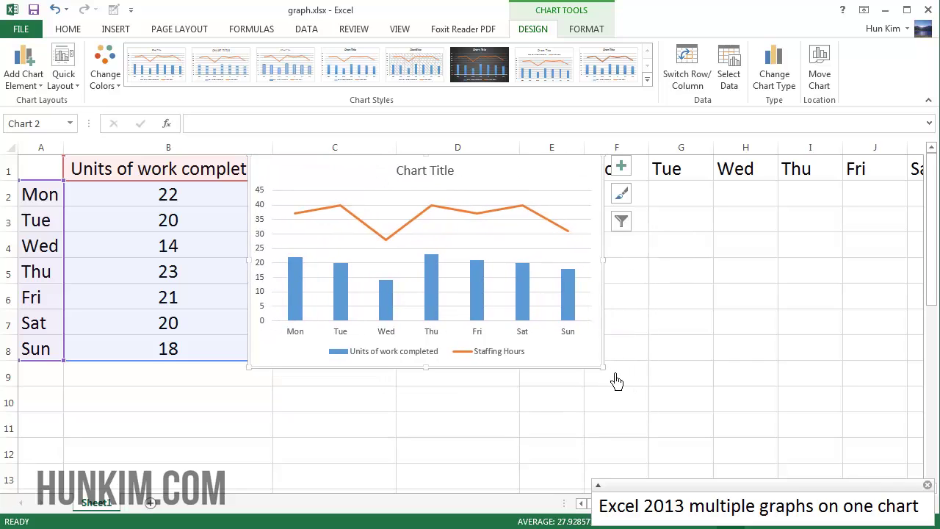
pyautogui.moveTo(617, 381); pyautogui.dragTo(753, 462)
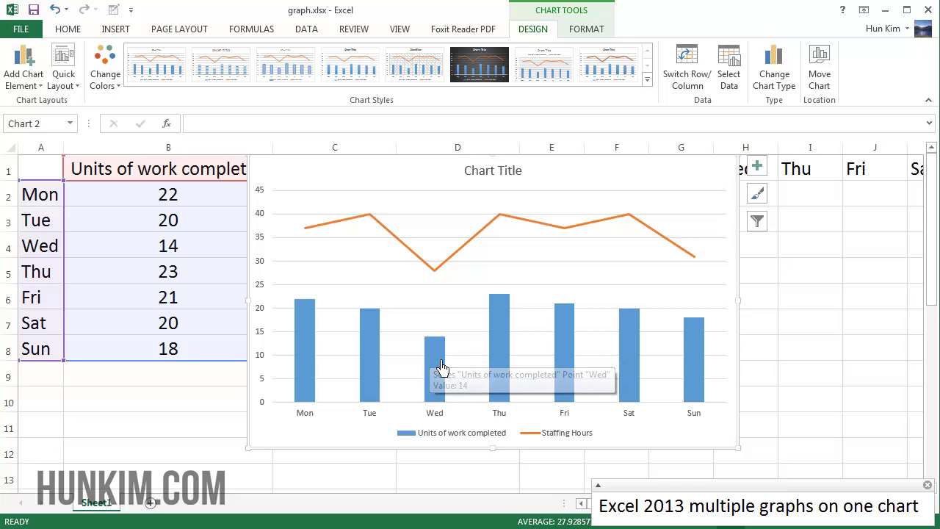
pyautogui.moveTo(439, 363)
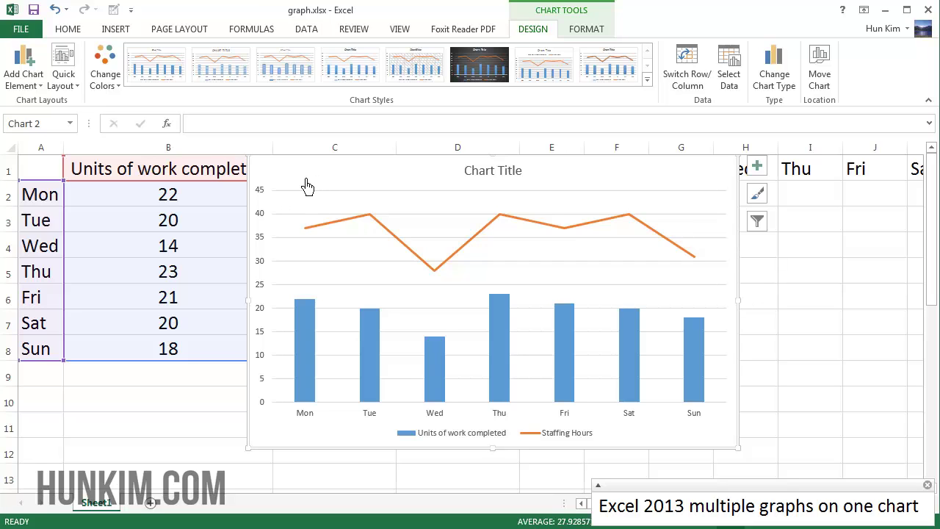
# Remove the inserted chart, then open and close Recommended Charts without inserting anything
pyautogui.hotkey('ctrl', 'z')
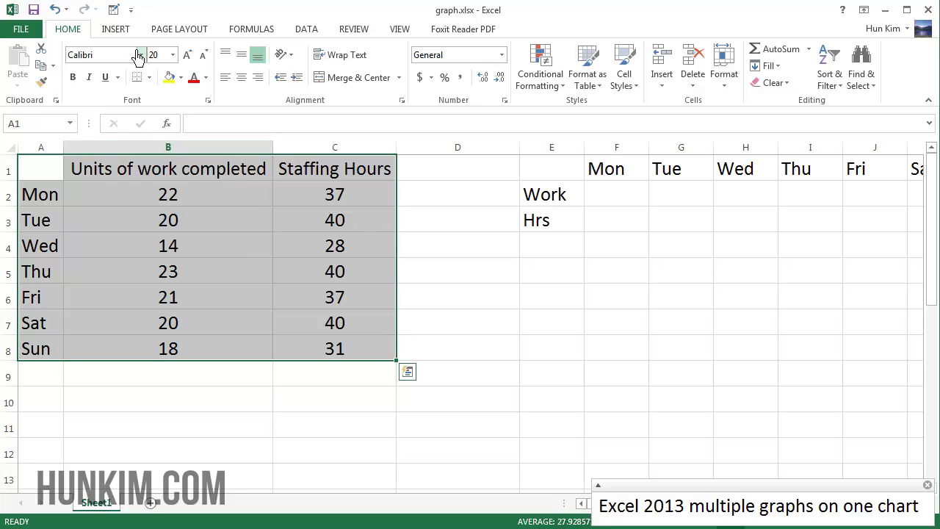
pyautogui.click(117, 29)
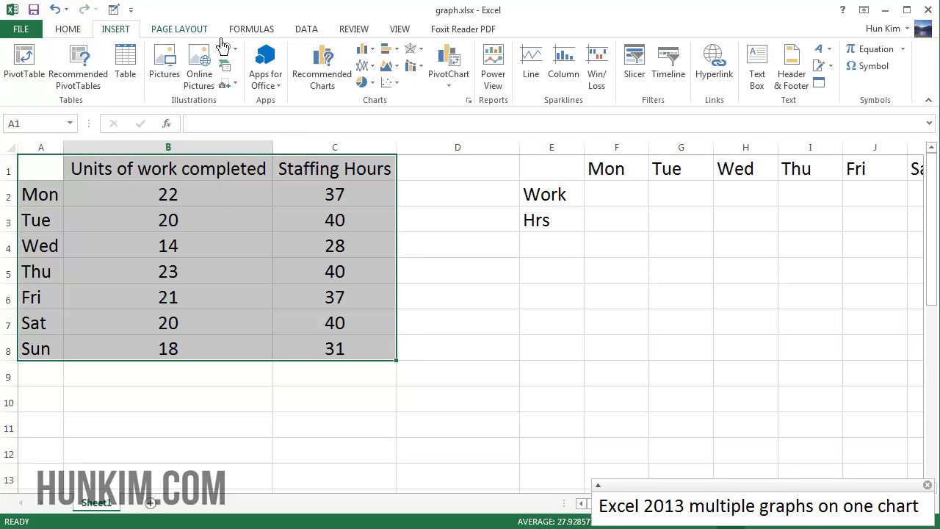
pyautogui.click(339, 86)
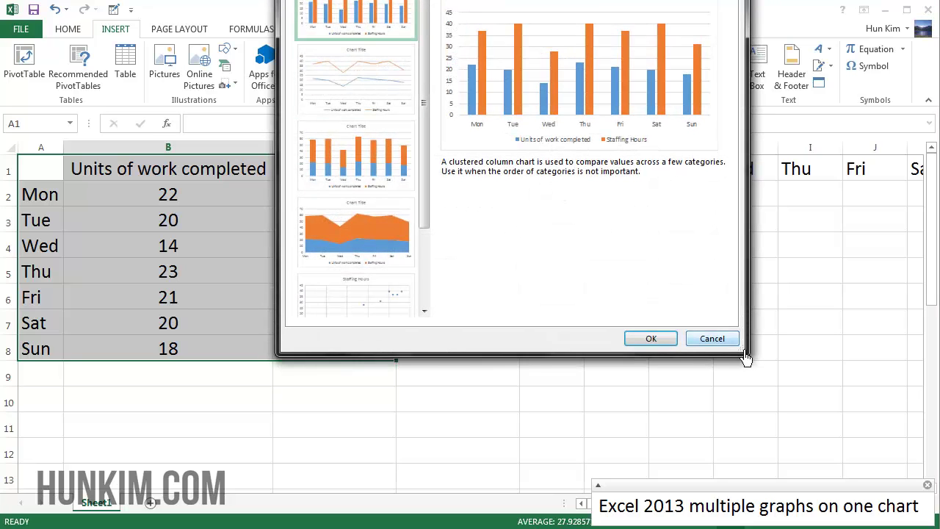
pyautogui.click(727, 339)
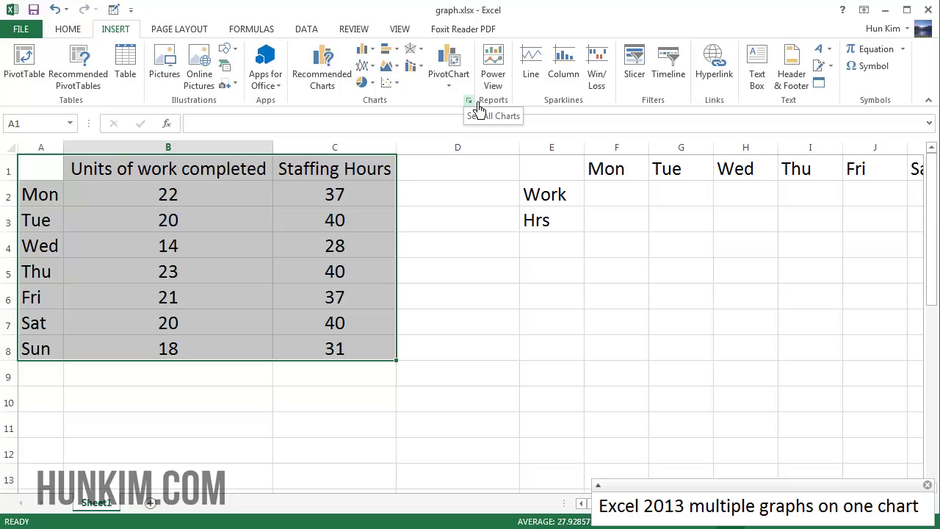
# Open the full chart-type chooser and pick the Combo chart type under All Charts
pyautogui.click(477, 104)
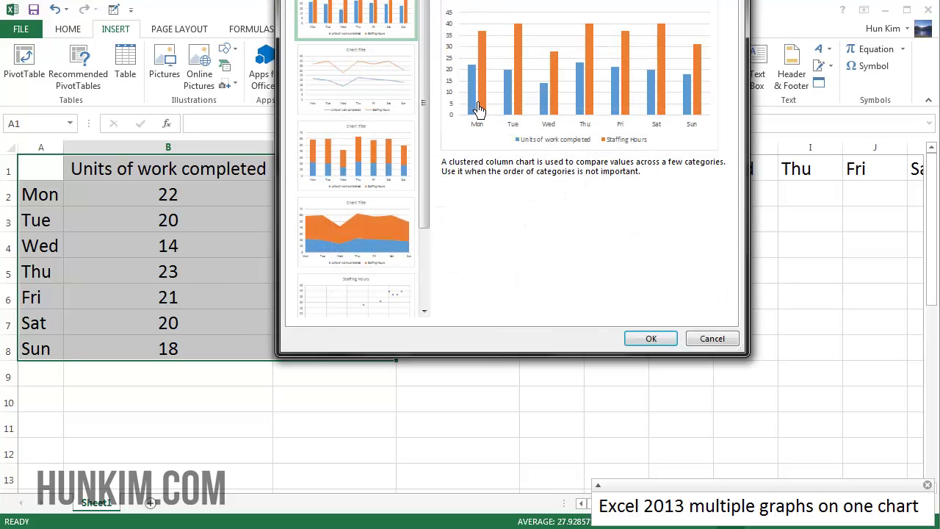
pyautogui.hotkey('ctrl', 'Tab')
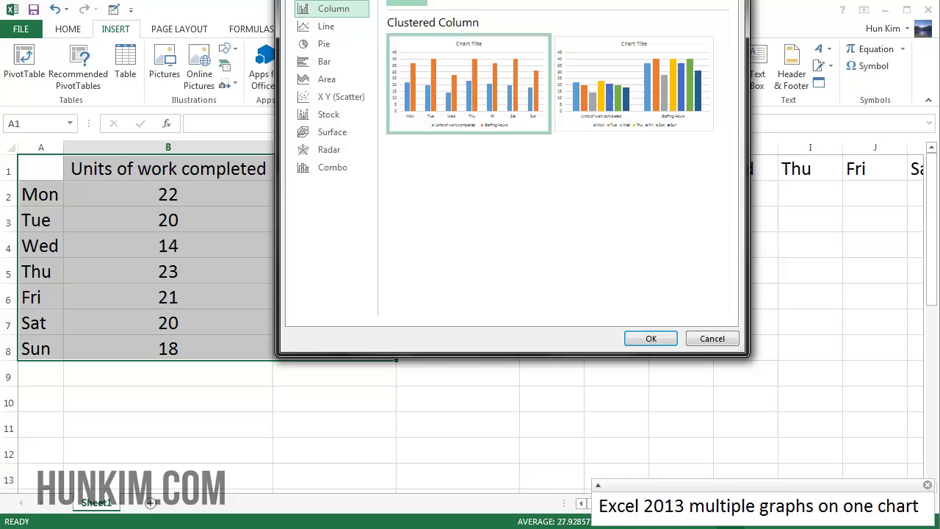
pyautogui.moveTo(409, 64)
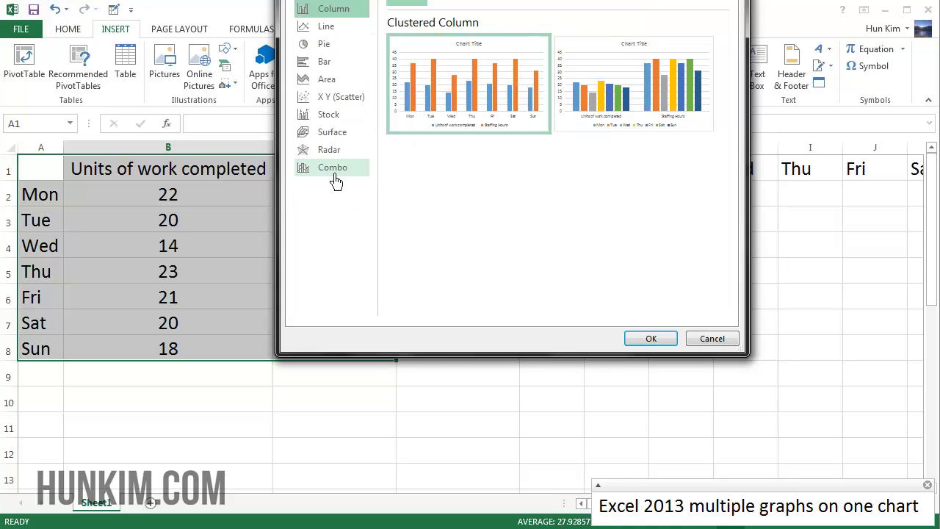
pyautogui.click(333, 176)
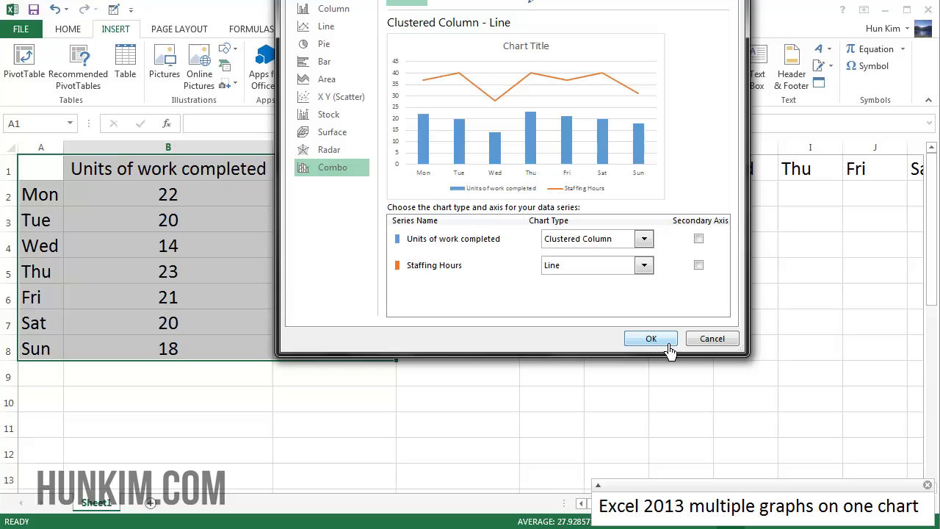
# Toggle Secondary Axis for Staffing Hours, move the dialog aside, insert the combo chart, then delete it
pyautogui.click(698, 265)
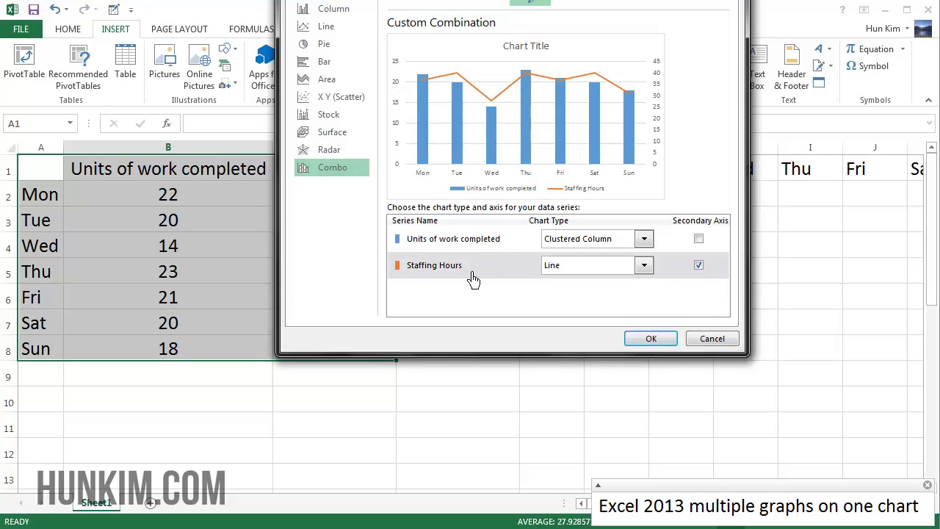
pyautogui.moveTo(488, 0); pyautogui.dragTo(773, 0)
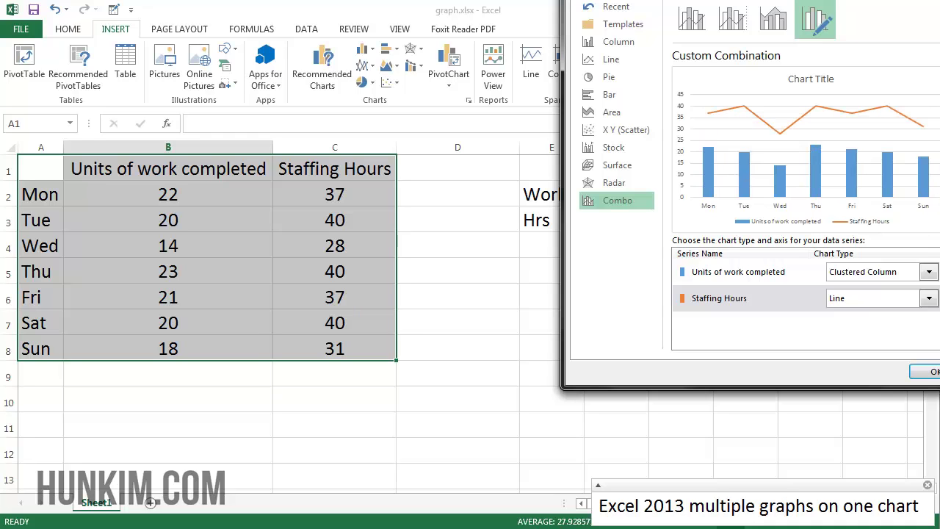
pyautogui.press('Return')
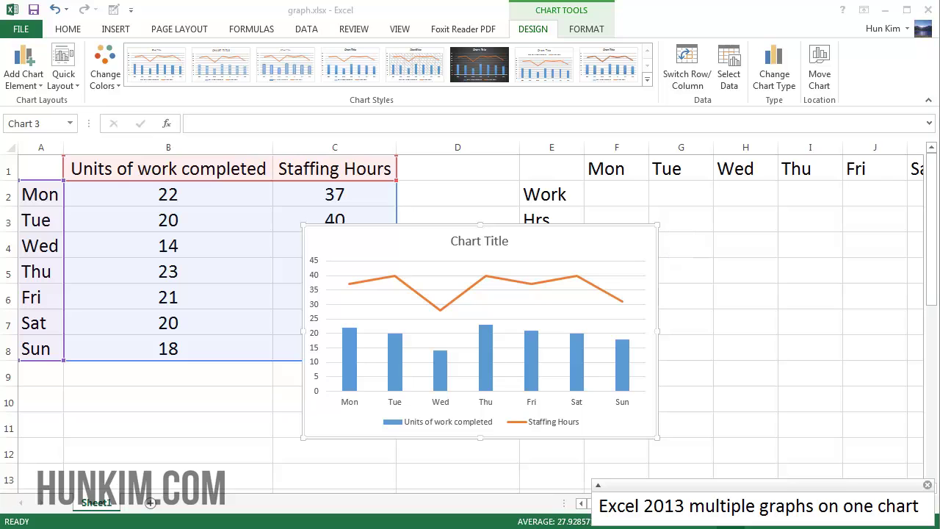
pyautogui.press('Delete')
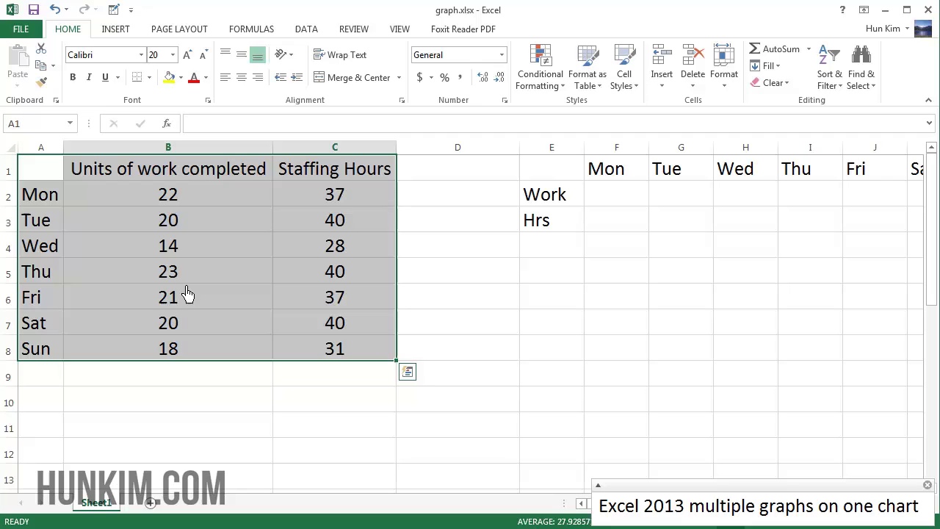
pyautogui.click(160, 405)
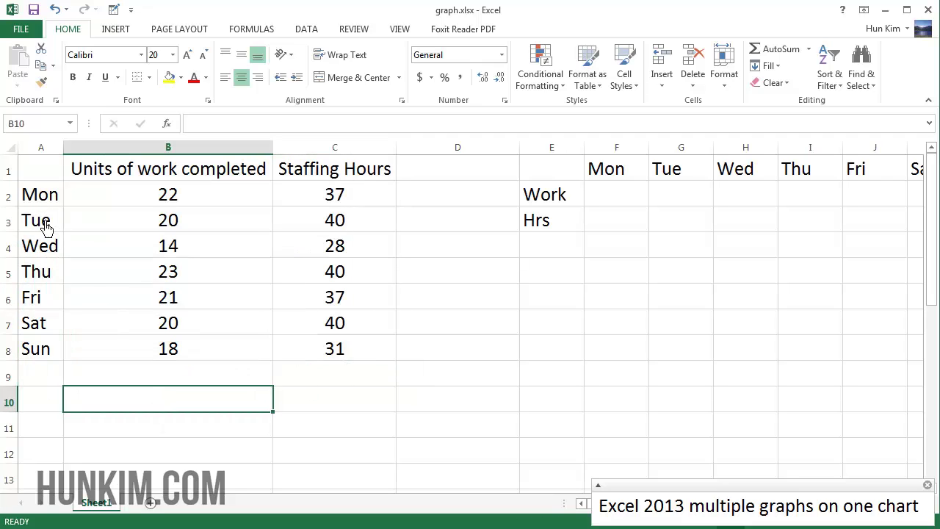
pyautogui.moveTo(47, 248); pyautogui.dragTo(51, 376)
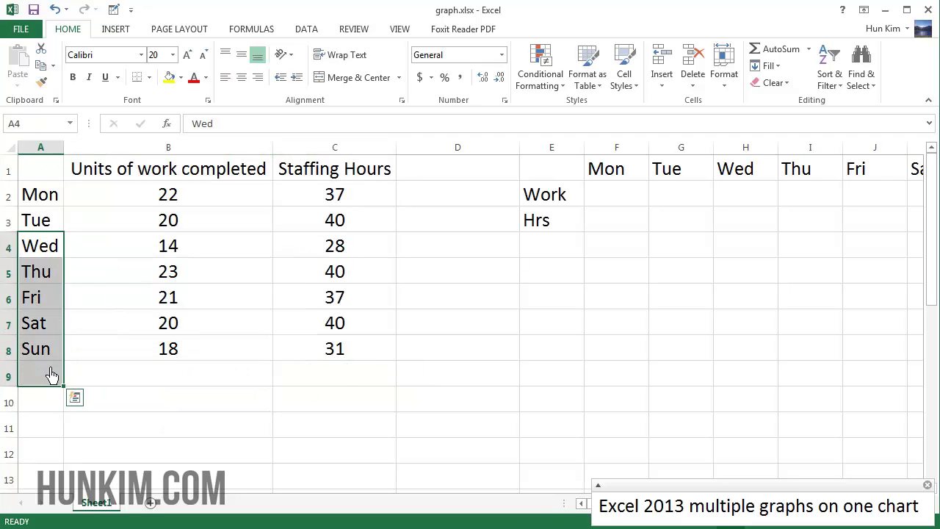
pyautogui.press('Delete')
pyautogui.moveTo(53, 198); pyautogui.dragTo(49, 219)
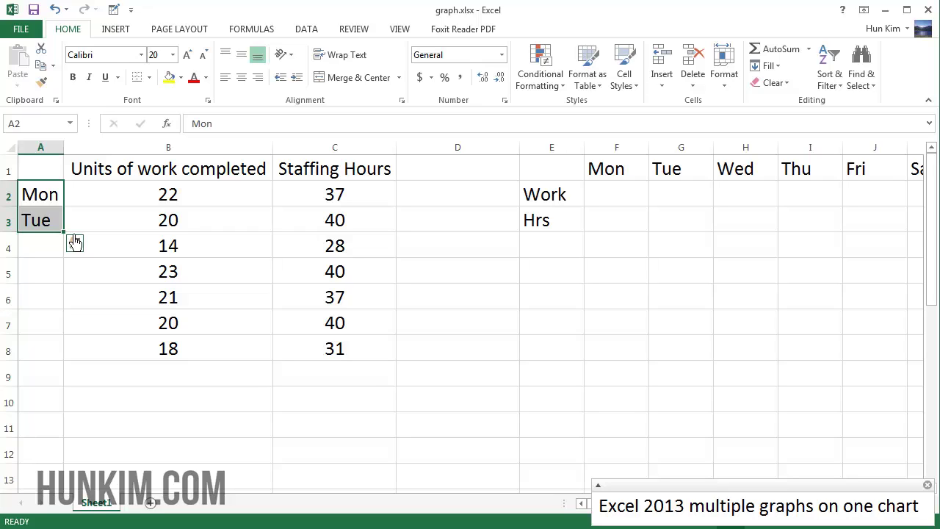
pyautogui.moveTo(64, 232); pyautogui.dragTo(74, 365)
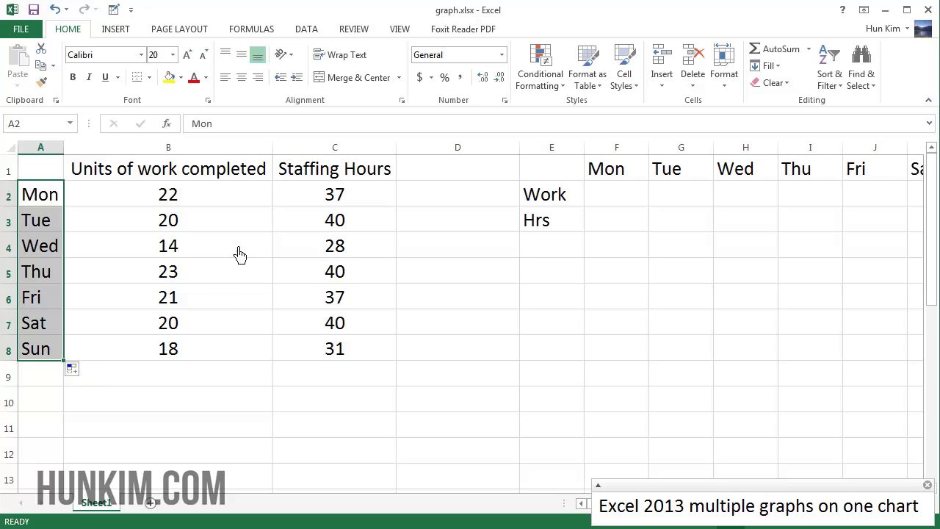
pyautogui.click(147, 253)
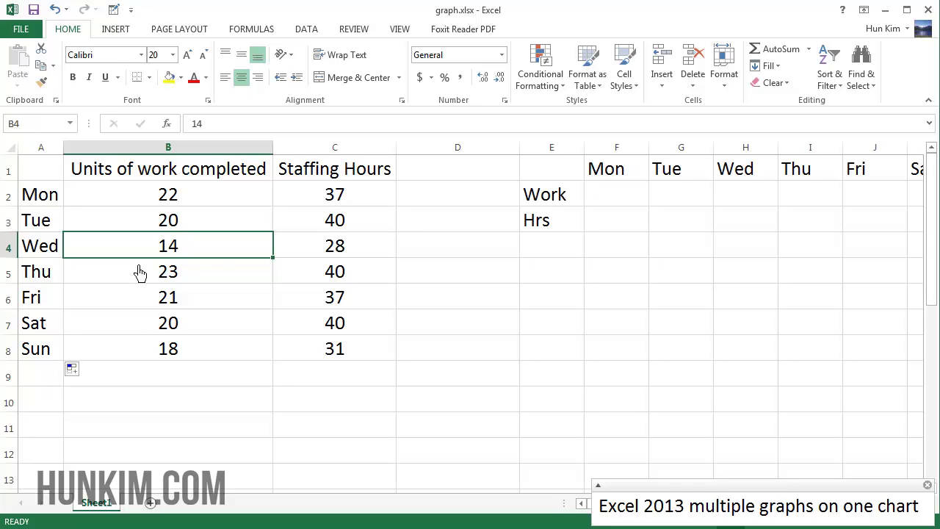
pyautogui.click(623, 176)
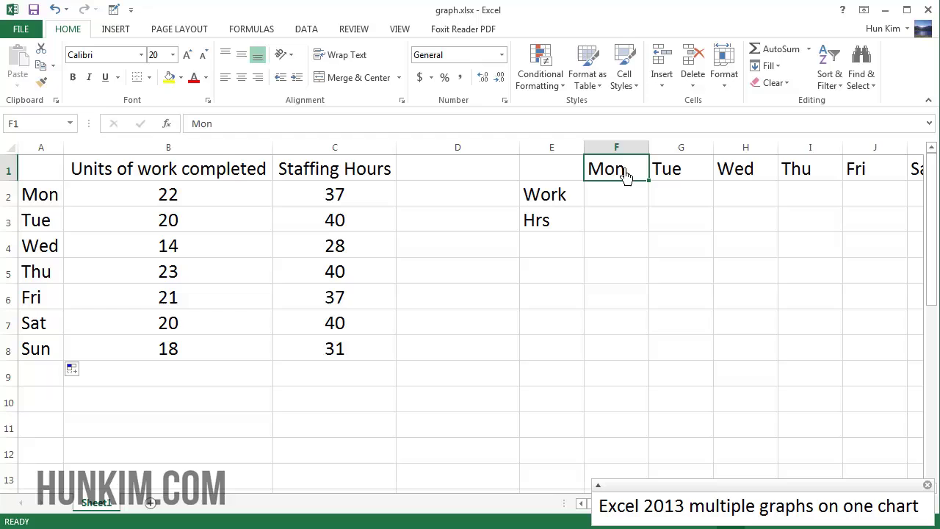
# Clear the old weekday headers from row 1 starting at F1
pyautogui.hotkey('shift', 'Right')
pyautogui.hotkey('shift', 'Right')
pyautogui.hotkey('shift', 'Right')
pyautogui.hotkey('shift', 'Right')
pyautogui.hotkey('shift', 'Right')
pyautogui.hotkey('shift', 'Right')
pyautogui.hotkey('shift', 'Left')
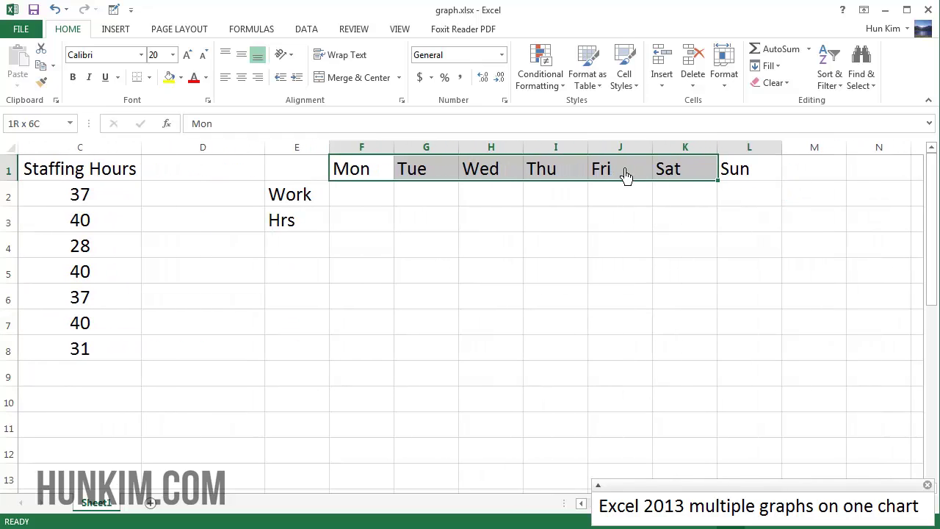
pyautogui.hotkey('shift', 'Right')
pyautogui.press('Delete')
# Copy Mon–Sun from A2:A8 and paste them transposed across row 1 starting at F1
pyautogui.hscroll(-2, 541, 218)
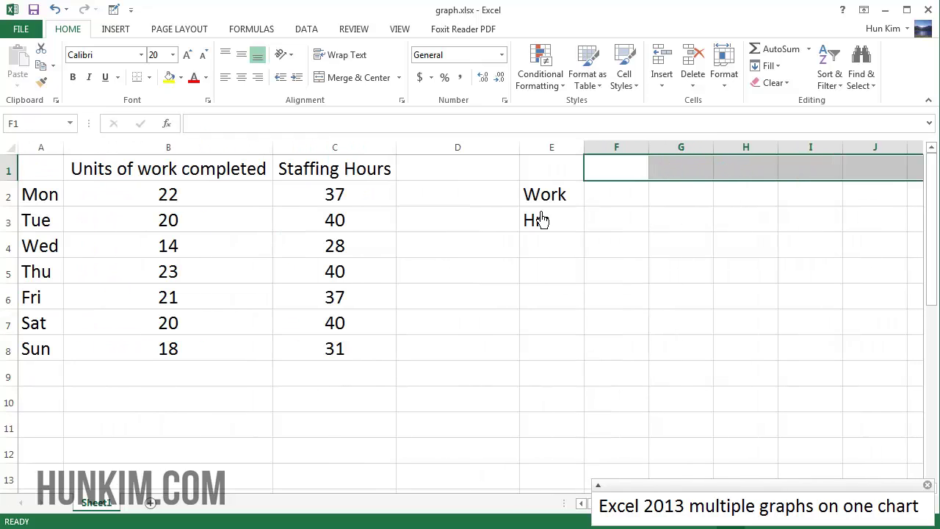
pyautogui.moveTo(57, 197); pyautogui.dragTo(57, 346)
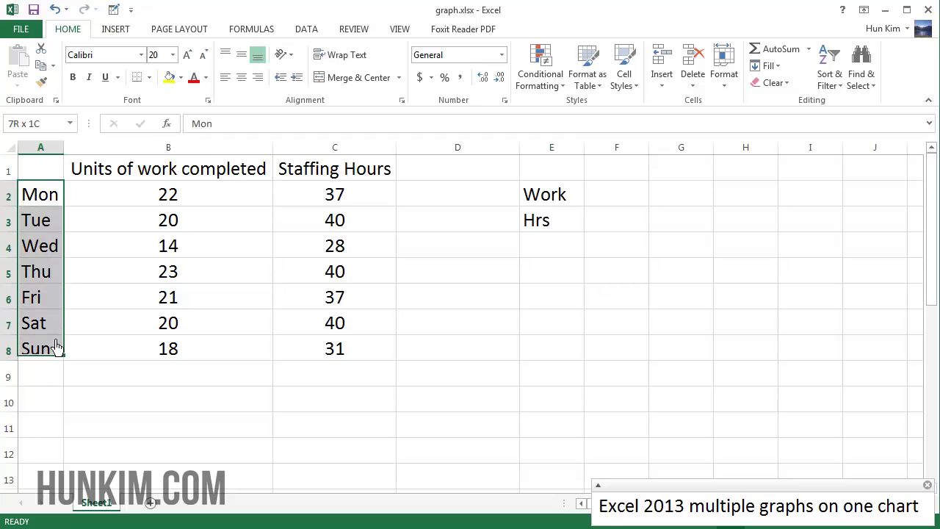
pyautogui.hotkey('ctrl', 'c')
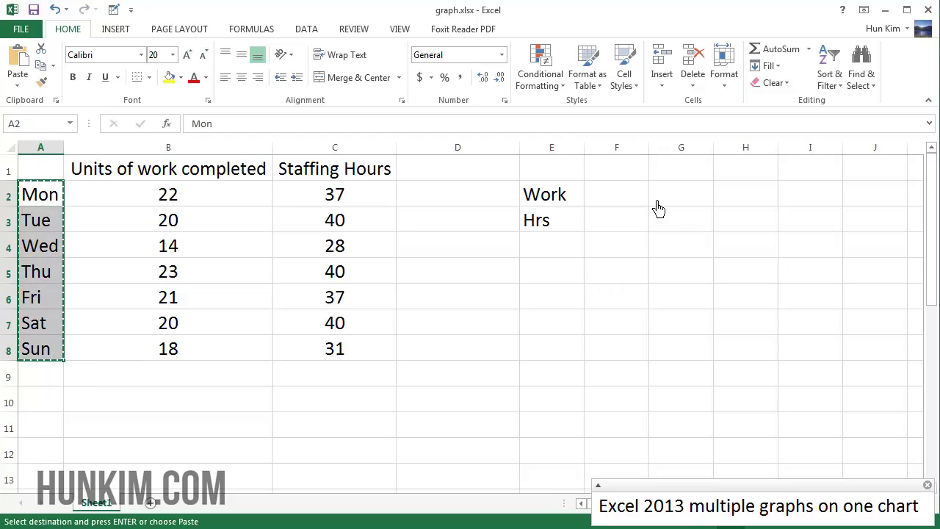
pyautogui.rightClick(633, 177)
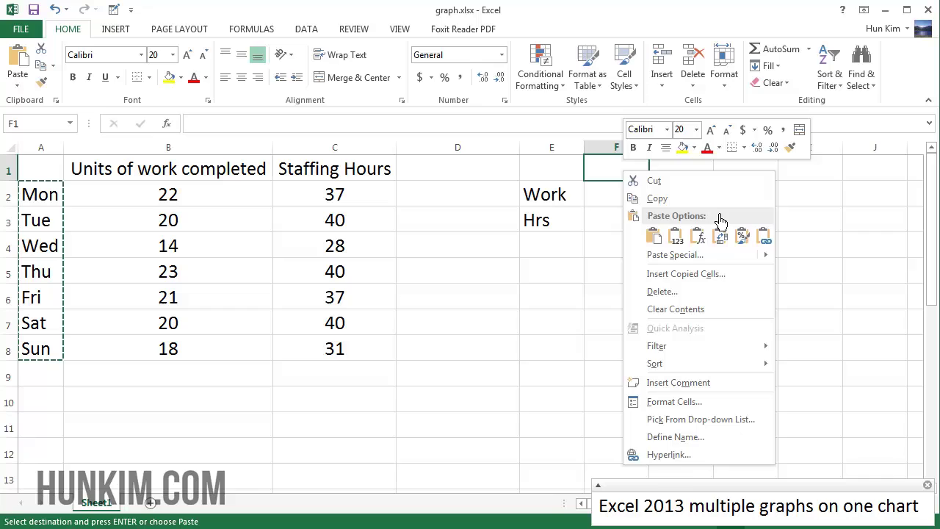
pyautogui.click(734, 247)
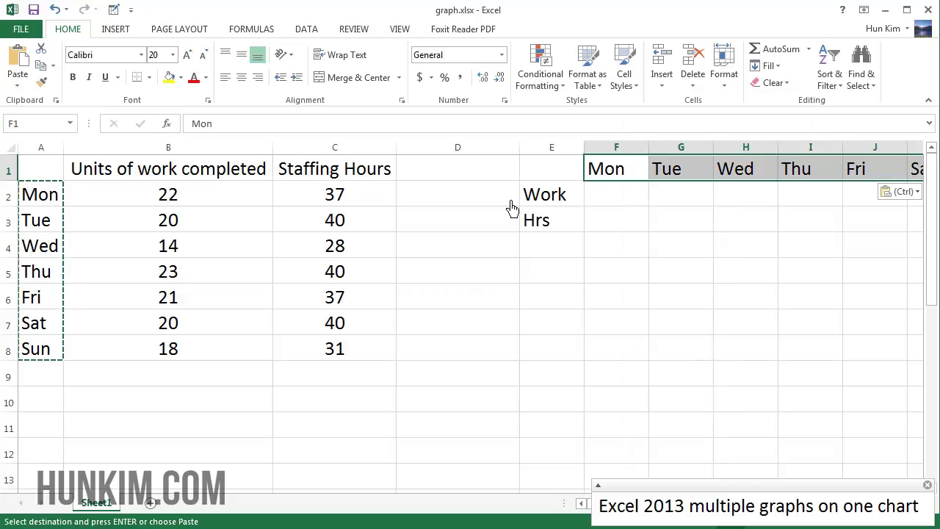
# Check the Work and Hrs labels, copy only the units of work column, then cancel that paste
pyautogui.click(544, 209)
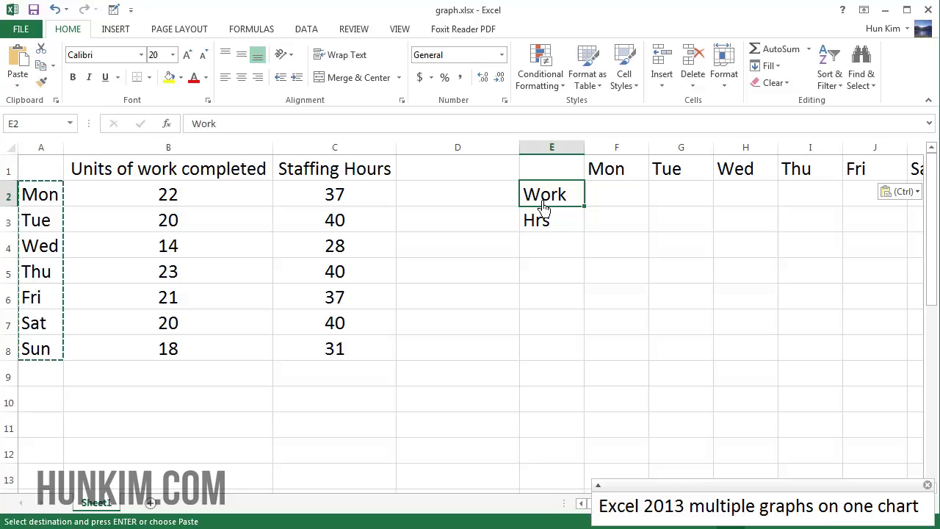
pyautogui.click(552, 230)
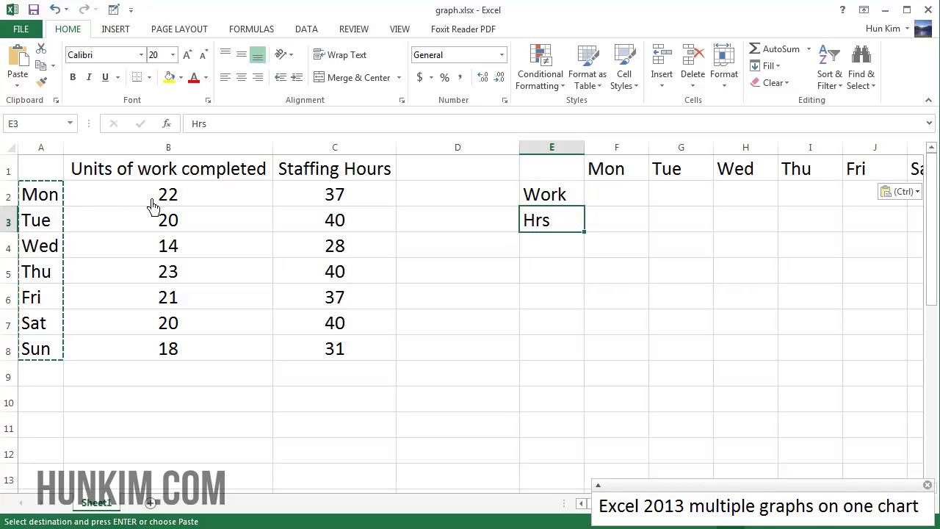
pyautogui.click(457, 428)
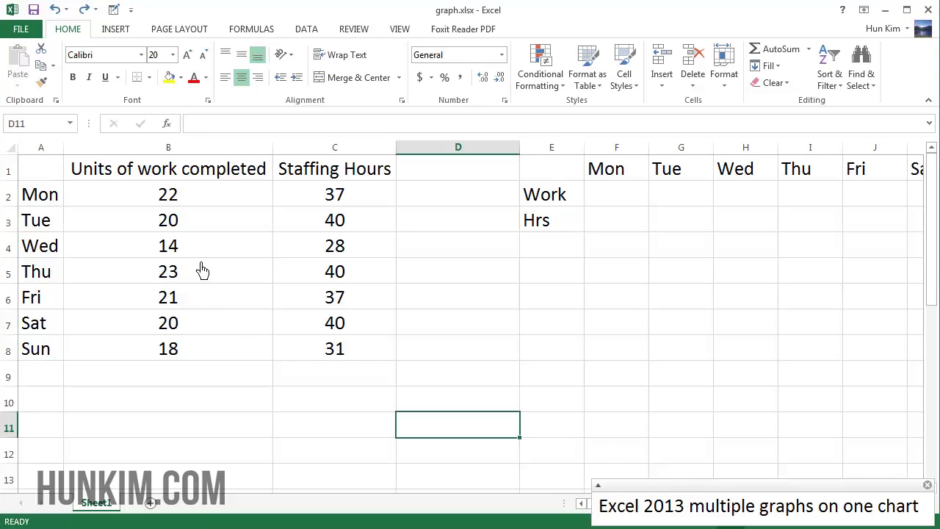
pyautogui.click(157, 206)
pyautogui.click(149, 237)
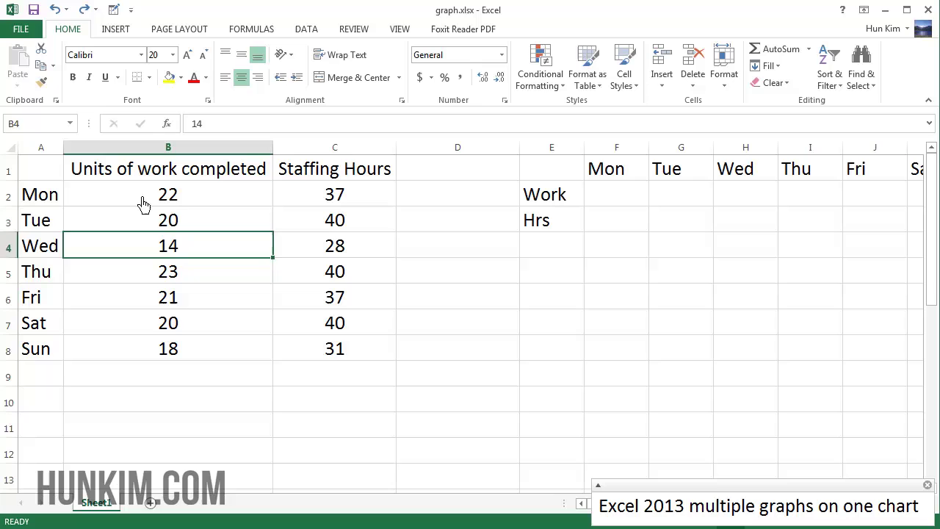
pyautogui.moveTo(143, 205); pyautogui.dragTo(164, 352)
pyautogui.hotkey('ctrl', 'c')
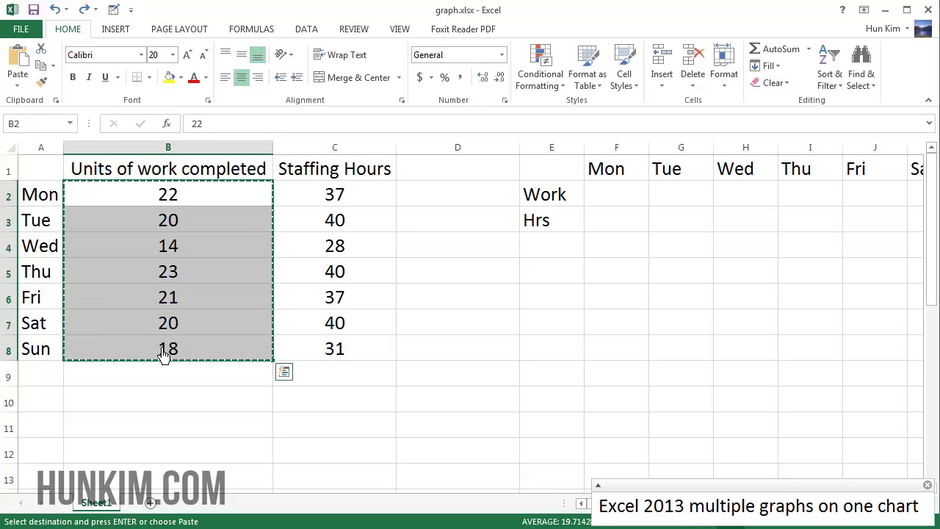
pyautogui.rightClick(638, 205)
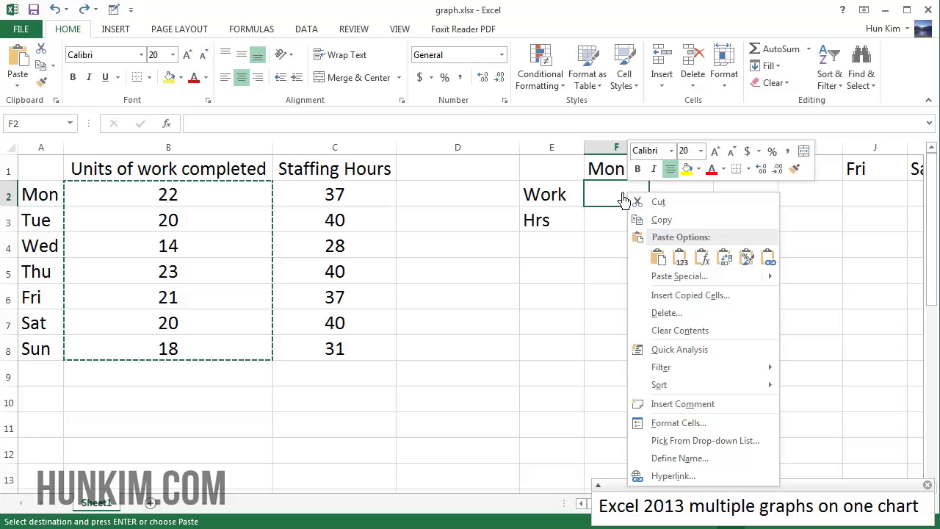
pyautogui.press('Escape')
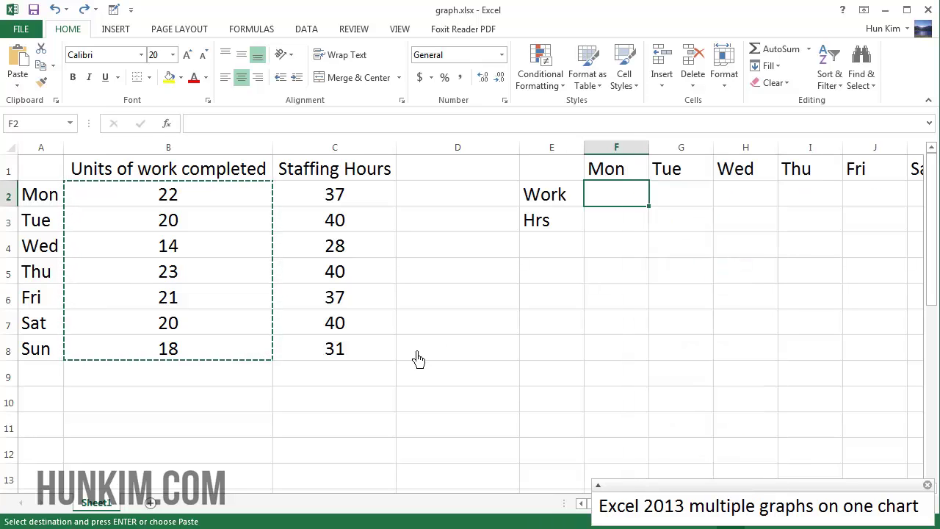
pyautogui.press('Escape')
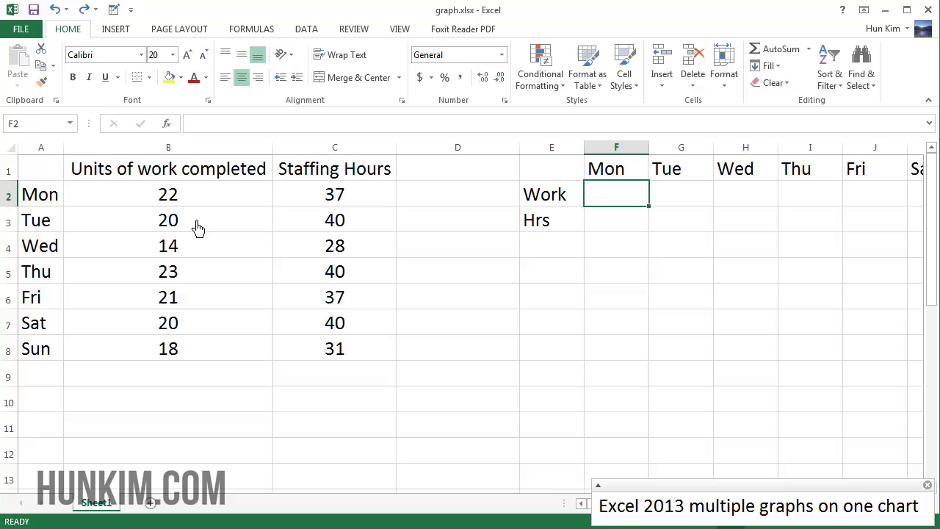
# Copy B2:C8 and paste it transposed at F2, giving Work 22, 20, 14… and Hrs 37, 40, 28…
pyautogui.moveTo(186, 208); pyautogui.dragTo(352, 372)
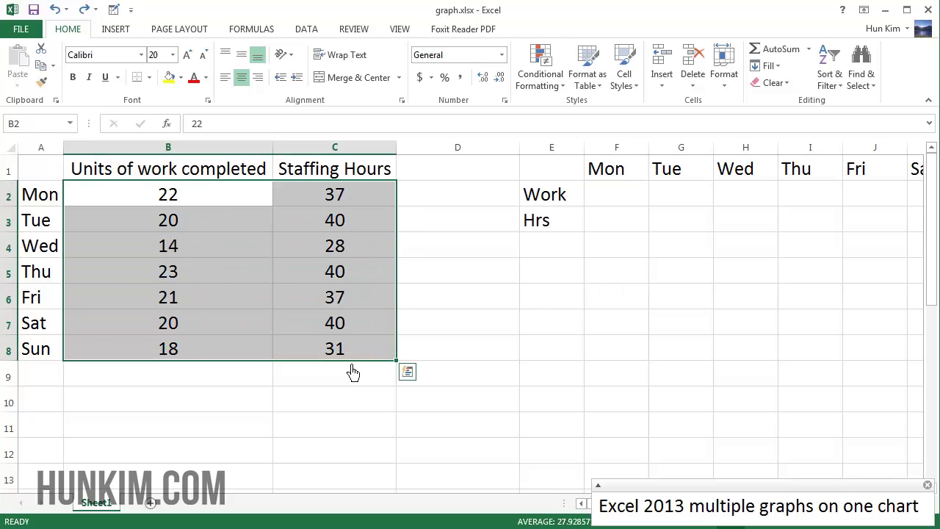
pyautogui.hotkey('ctrl', 'c')
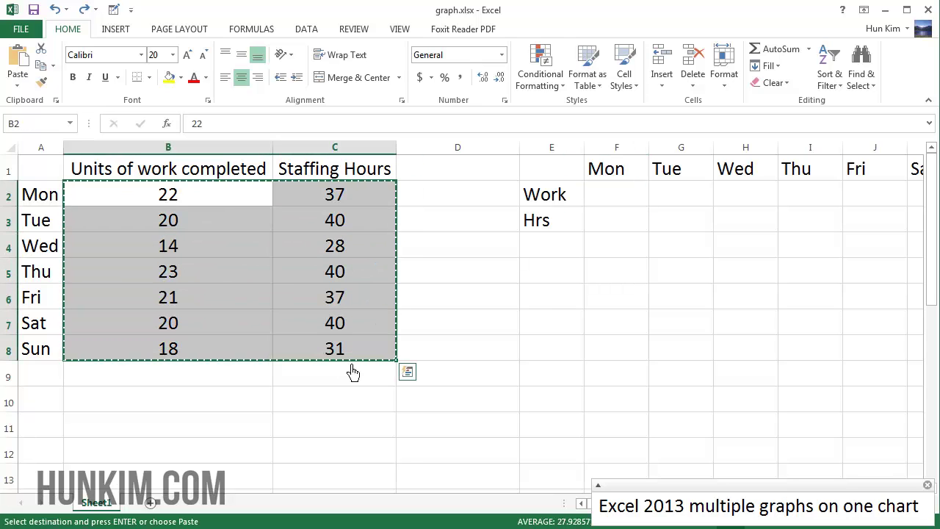
pyautogui.rightClick(612, 198)
pyautogui.click(699, 254)
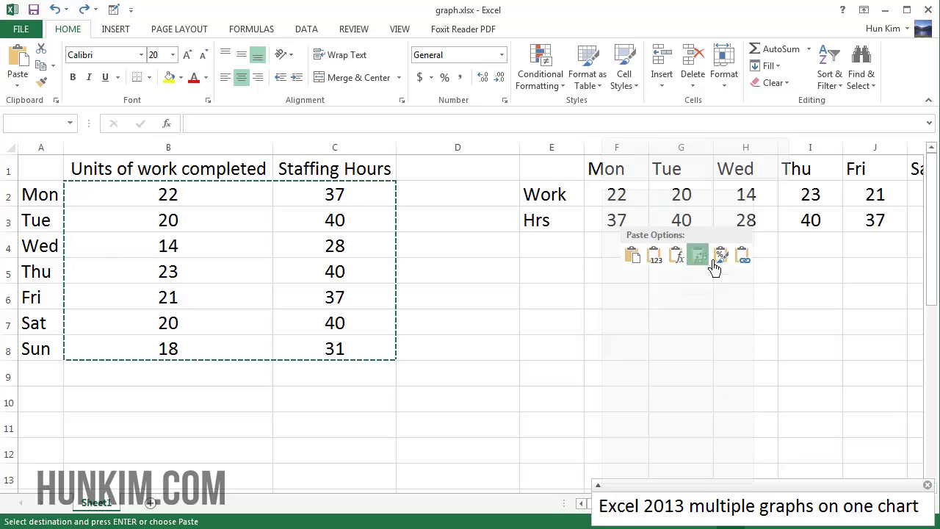
pyautogui.click(712, 347)
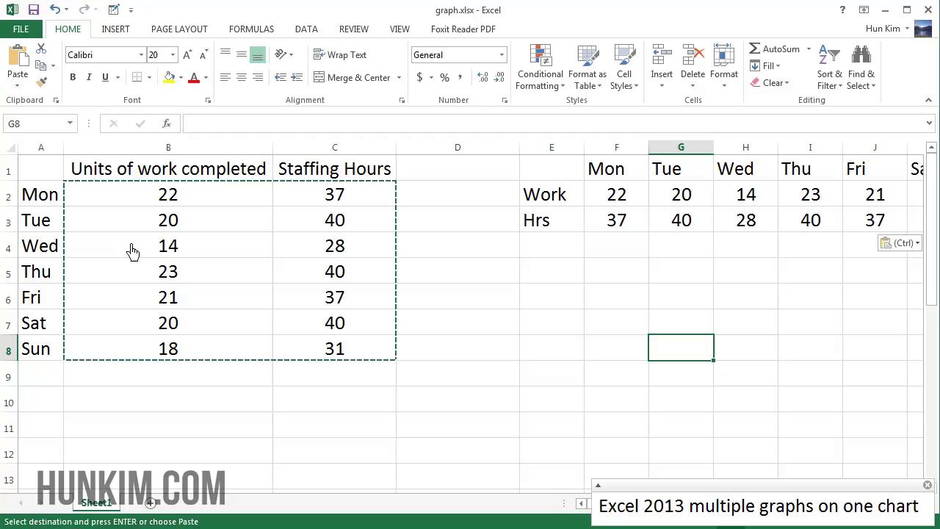
# Select the weekday table E1:L3 and insert a Clustered Column - Line combo chart from All Charts
pyautogui.click(604, 193)
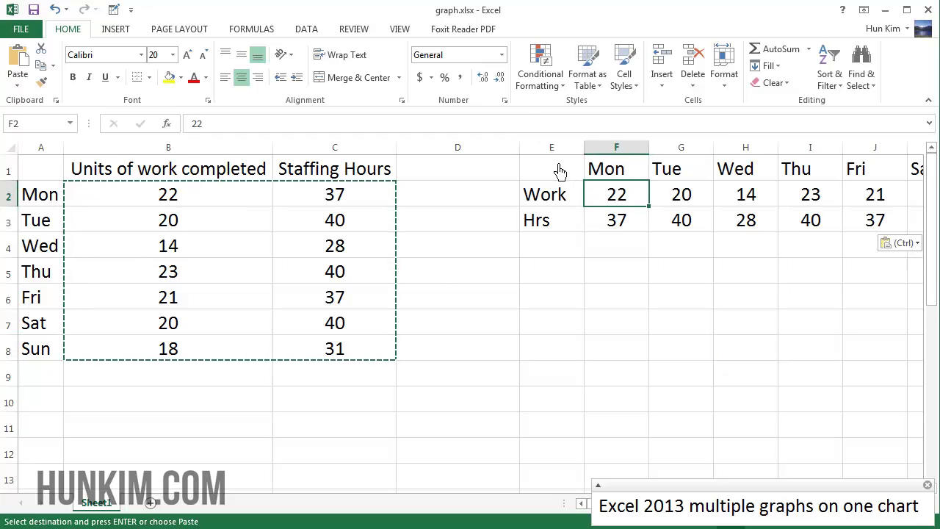
pyautogui.moveTo(559, 171); pyautogui.dragTo(781, 226)
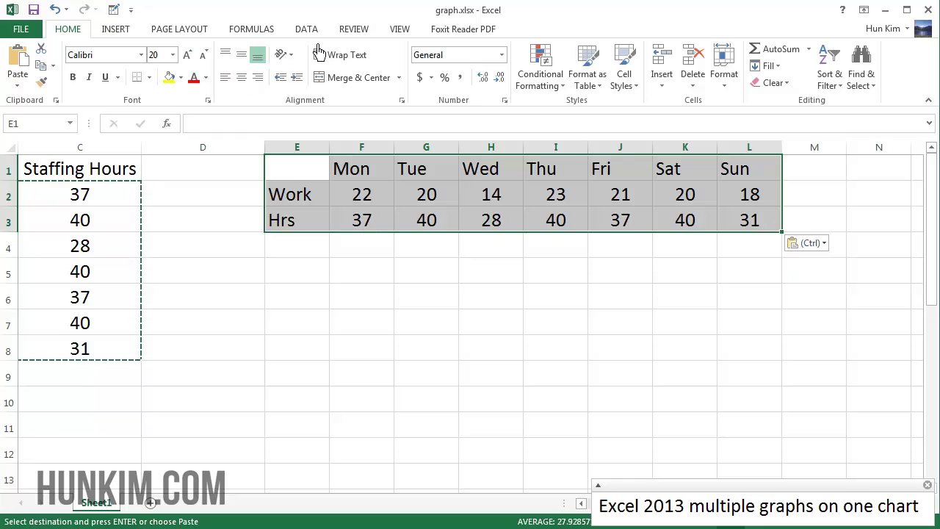
pyautogui.click(115, 39)
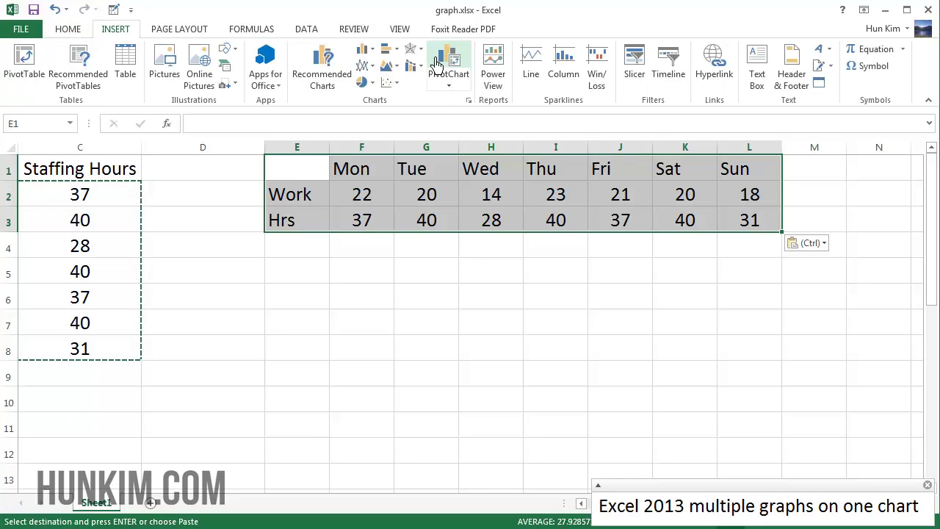
pyautogui.click(340, 71)
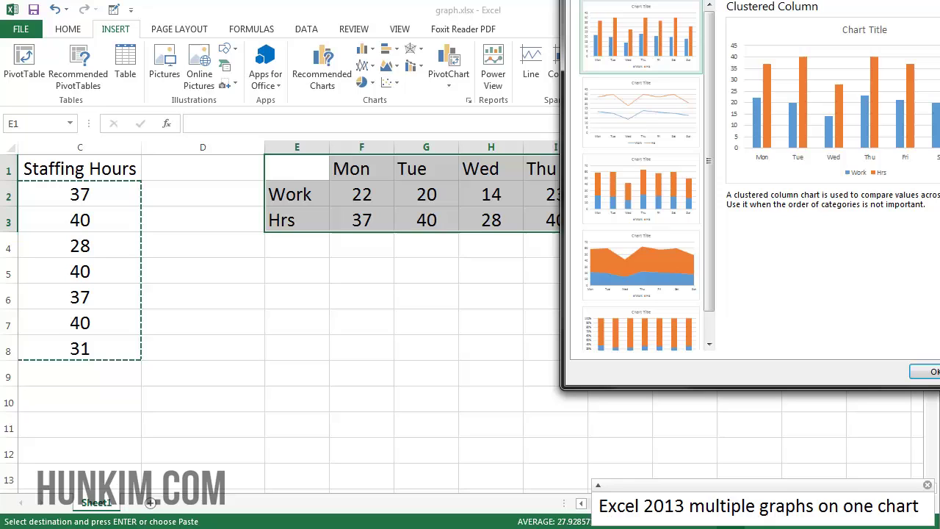
pyautogui.hotkey('ctrl', 'Tab')
pyautogui.click(636, 204)
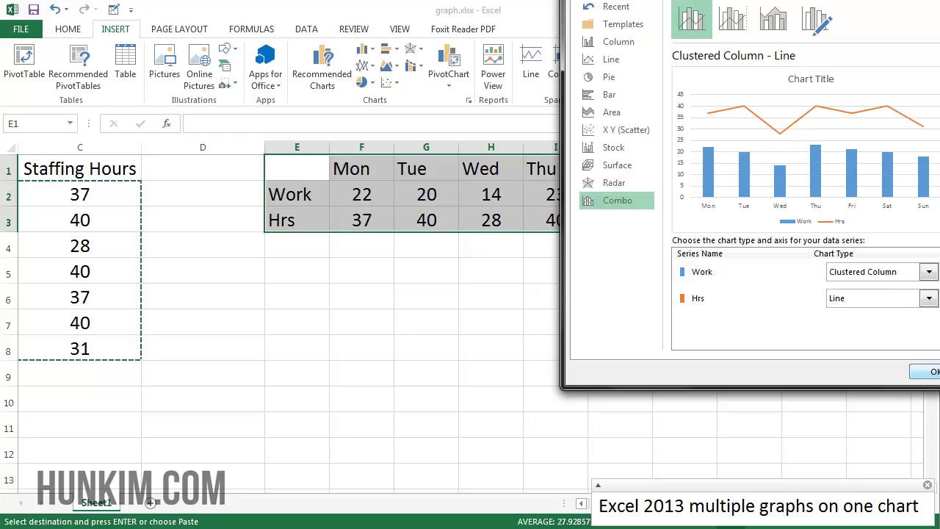
pyautogui.click(932, 372)
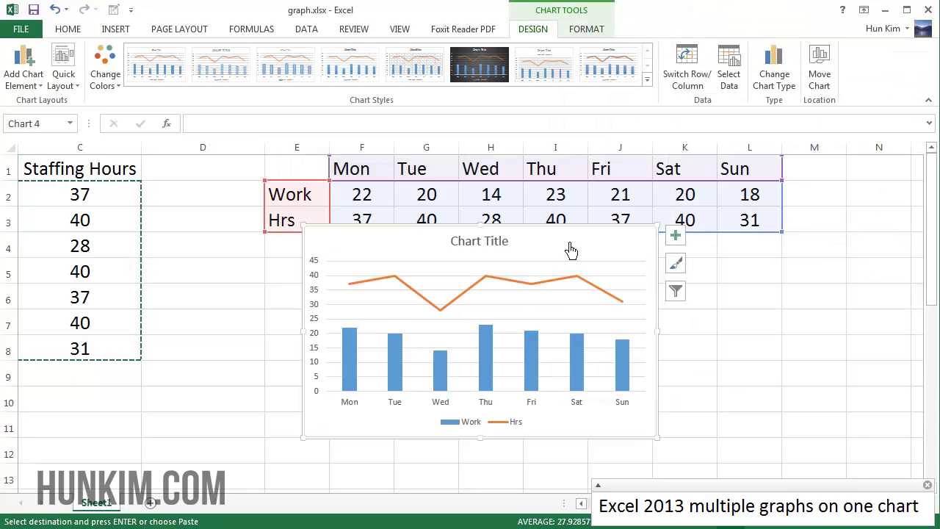
# Enlarge the combo chart from its corner and position it just under the Work and Hrs rows
pyautogui.moveTo(572, 251); pyautogui.dragTo(483, 182)
pyautogui.hotkey('ctrl', 'z')
pyautogui.moveTo(665, 344); pyautogui.dragTo(761, 343)
pyautogui.hotkey('ctrl', 'z')
pyautogui.moveTo(658, 439); pyautogui.dragTo(724, 481)
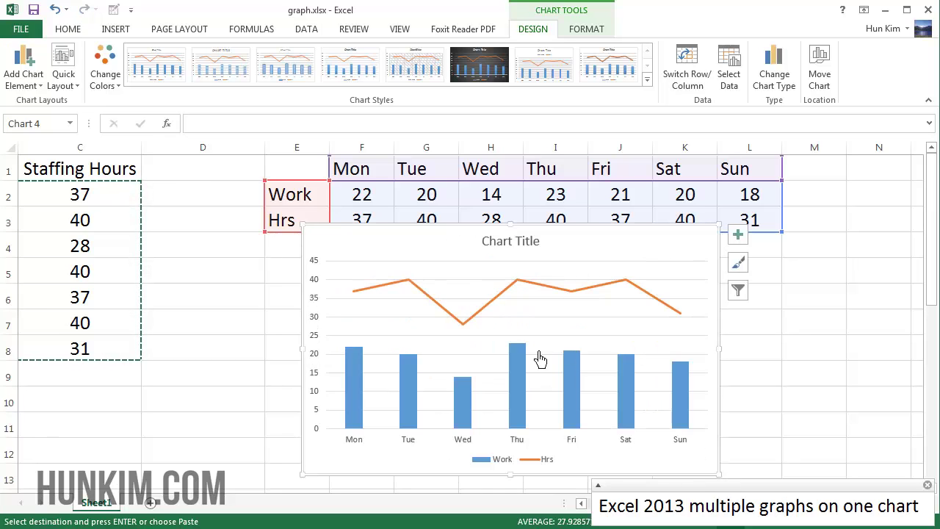
pyautogui.moveTo(449, 251); pyautogui.dragTo(354, 295)
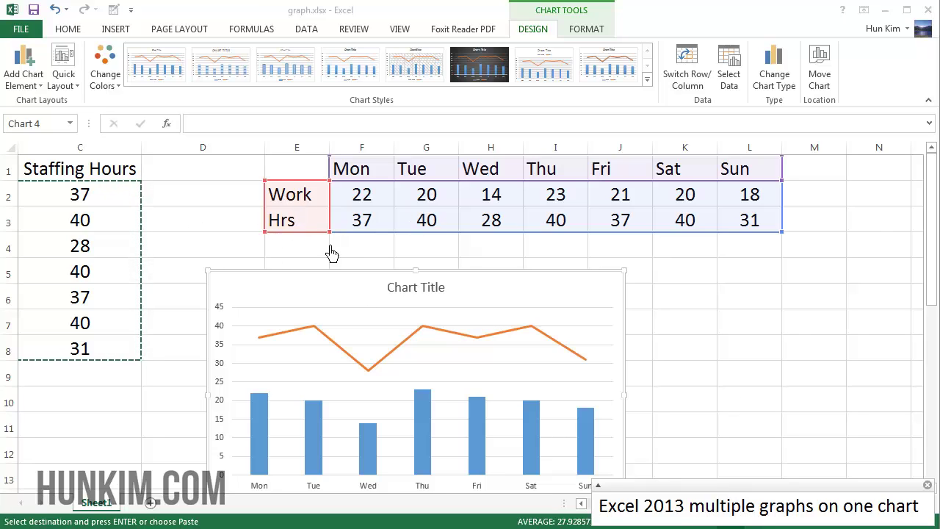
pyautogui.click(122, 413)
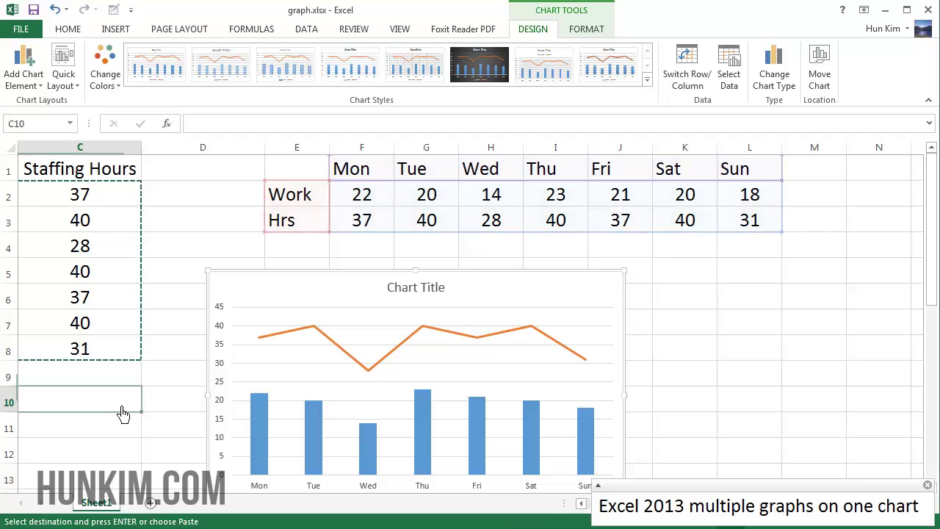
pyautogui.press('Left')
pyautogui.press('Left')
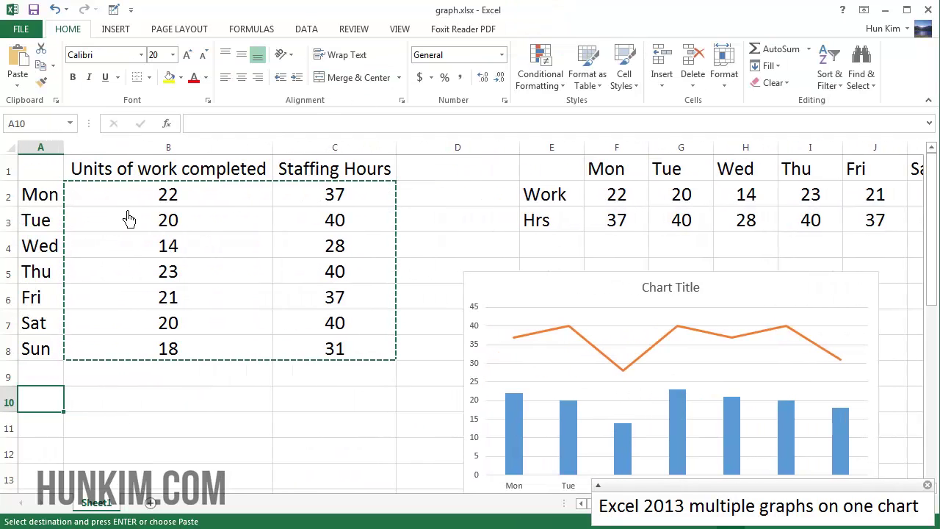